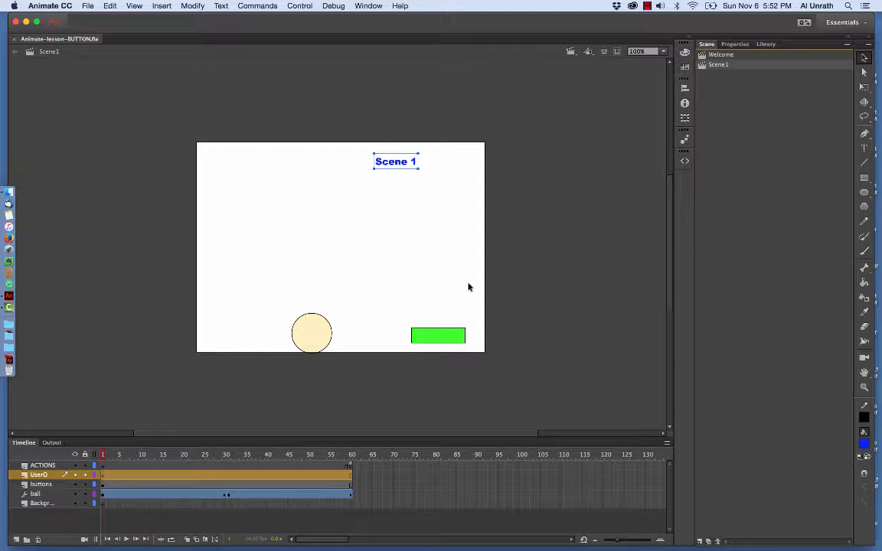
# - Test the movie in Animate from the Welcome scene to check how the ball animation and green button behave
pyautogui.click(730, 56)
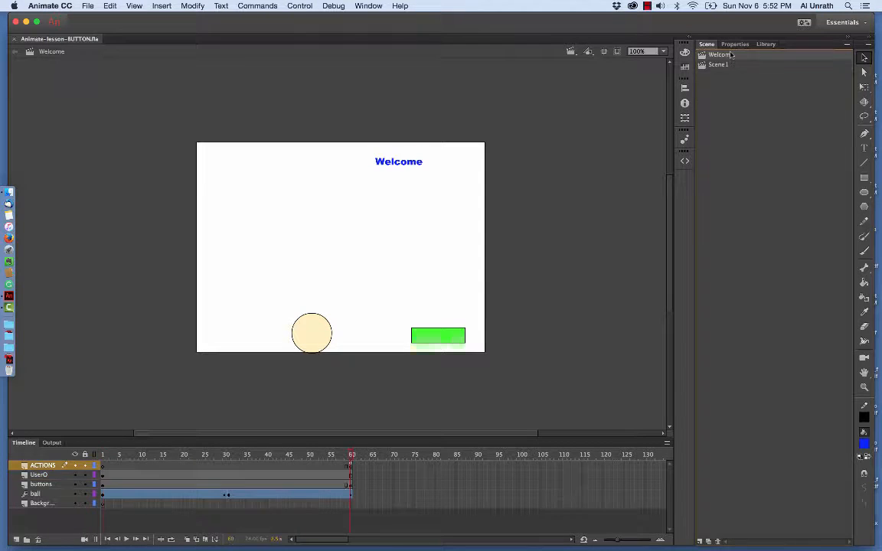
pyautogui.click(452, 340)
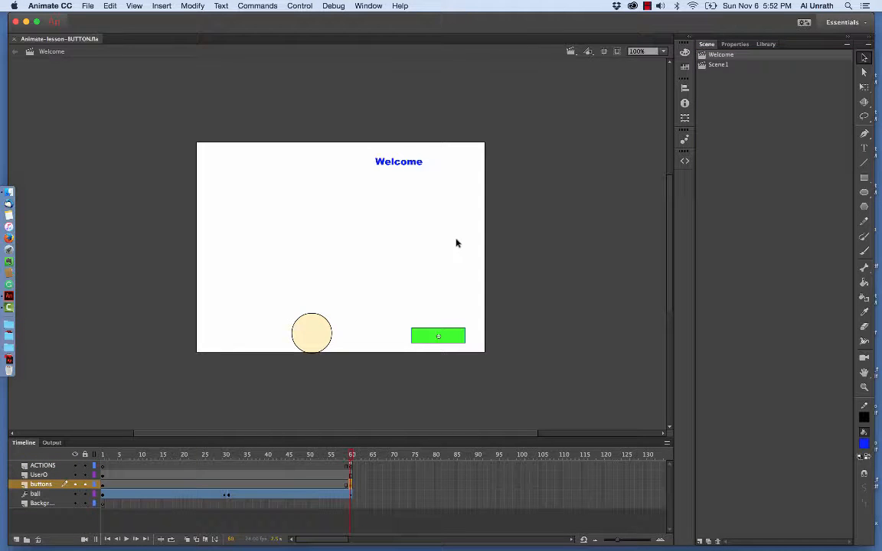
pyautogui.click(301, 6)
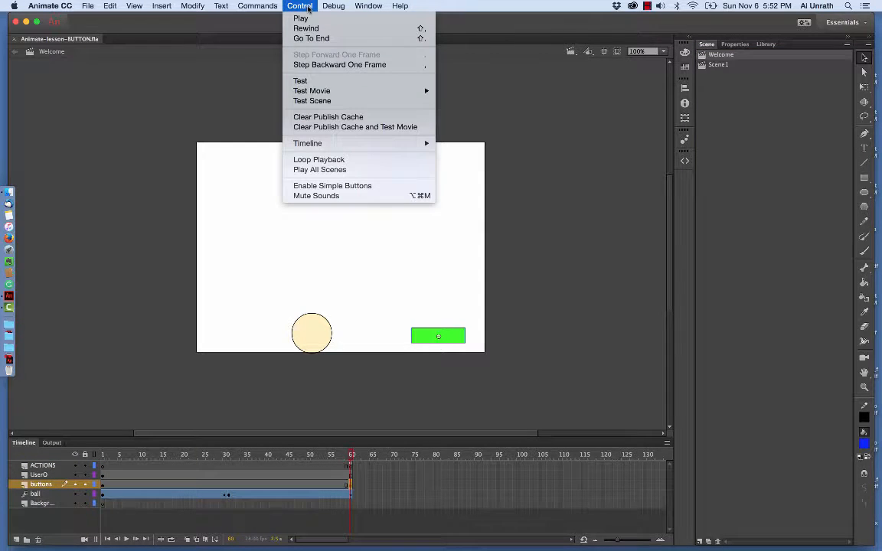
pyautogui.moveTo(367, 91)
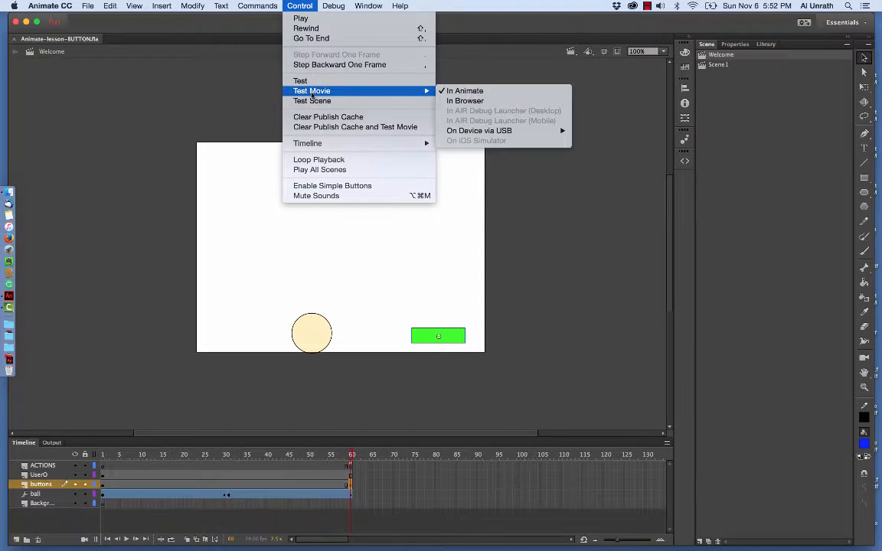
pyautogui.click(460, 91)
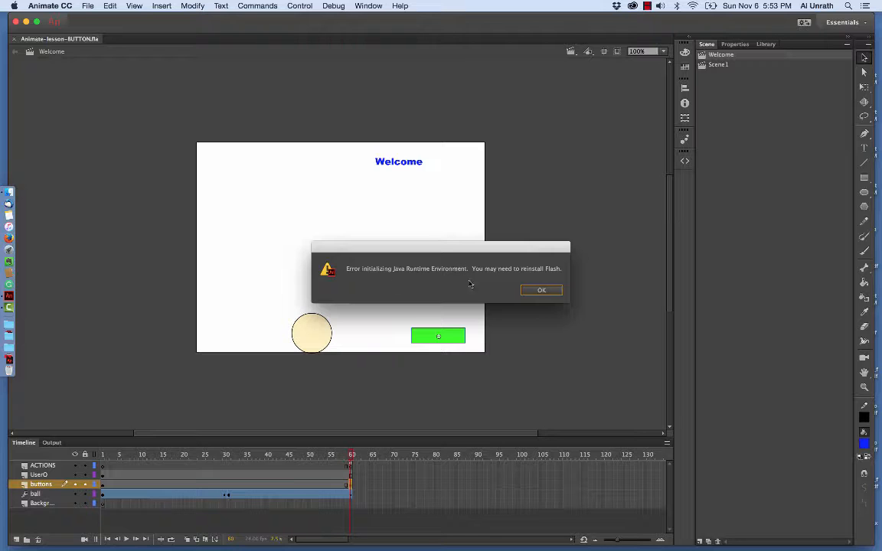
pyautogui.click(540, 291)
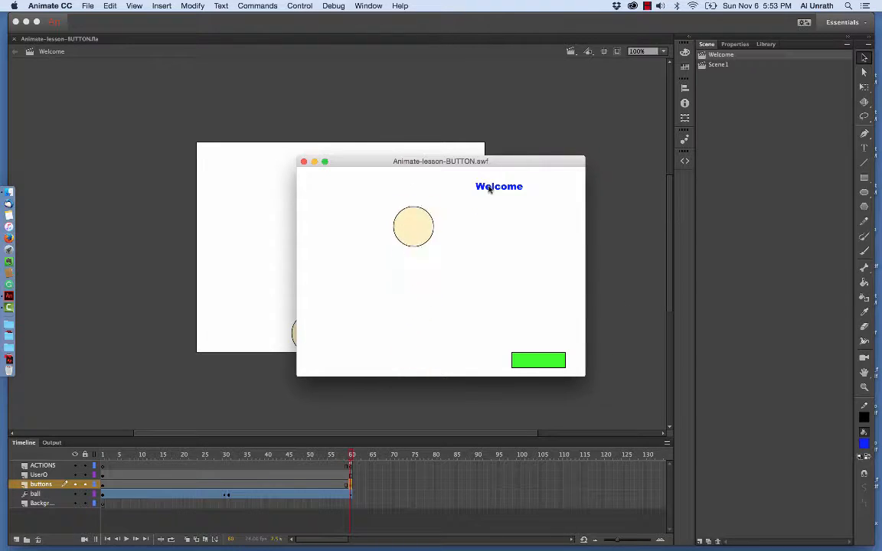
pyautogui.click(304, 162)
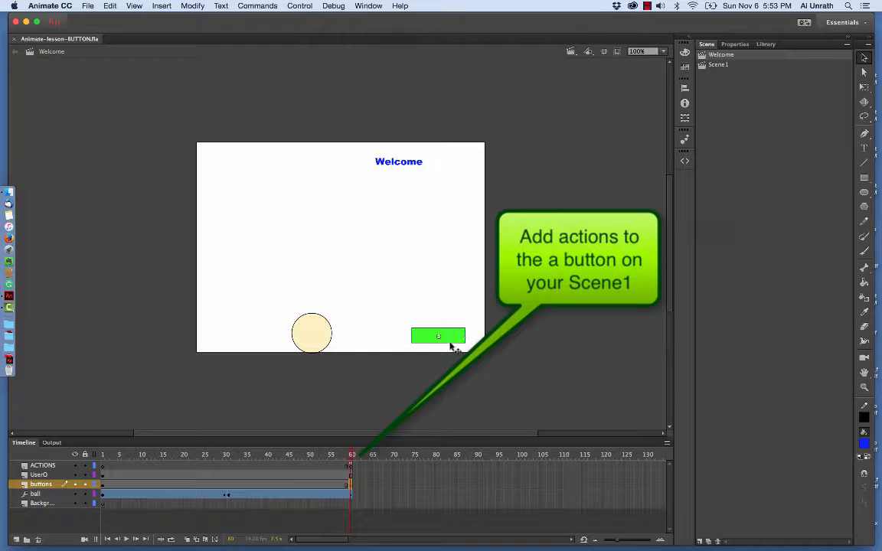
# - Review the stop and go-to-scene code on frame 60 of the ACTIONS layer in the Welcome scene
pyautogui.click(350, 467)
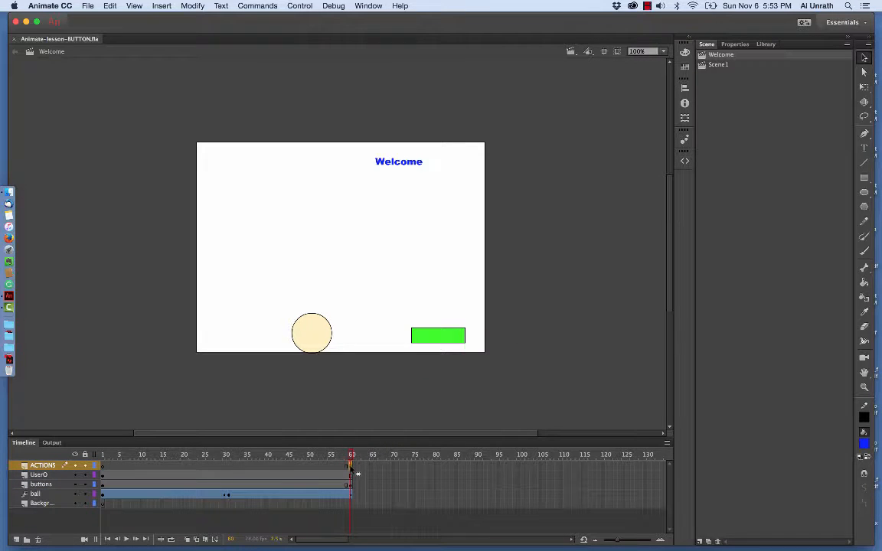
pyautogui.rightClick(350, 466)
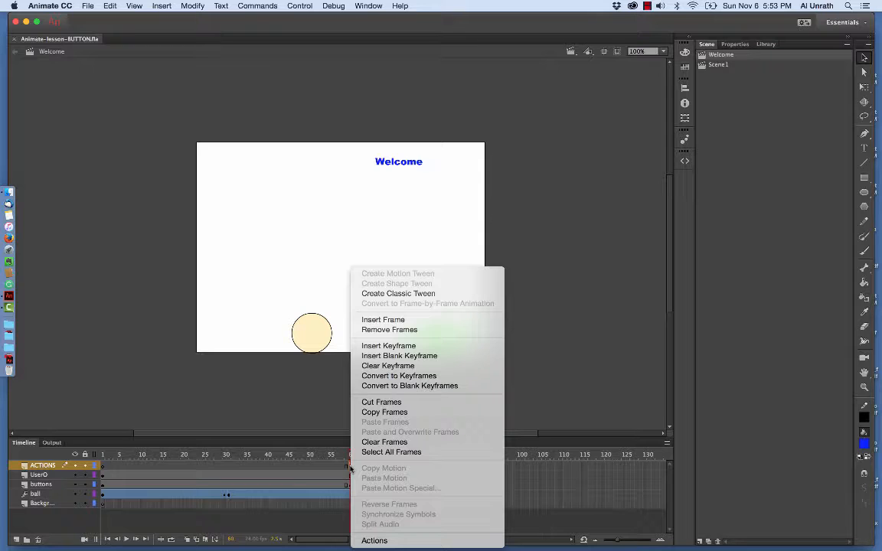
pyautogui.click(360, 541)
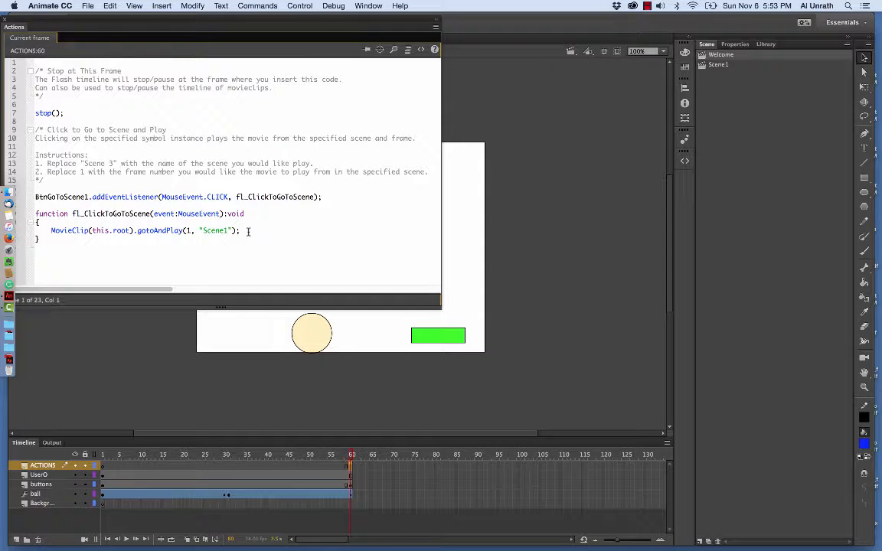
pyautogui.hscroll(1, 177, 124)
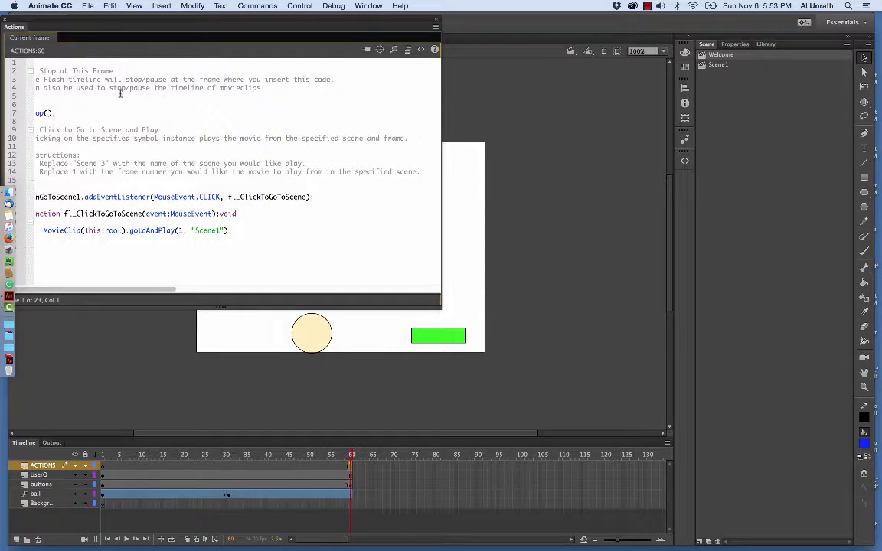
pyautogui.click(4, 19)
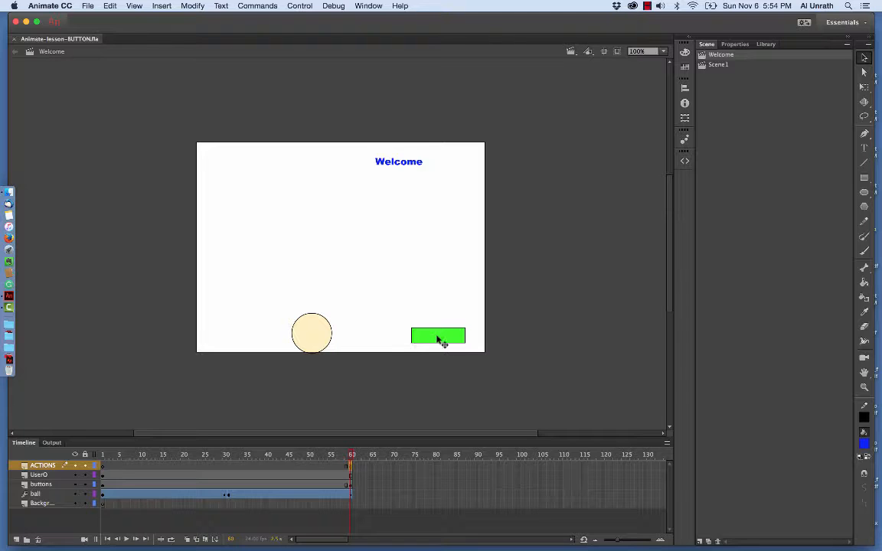
# - Add a new layer directly above the buttons layer in the Welcome scene and name it btn-text
pyautogui.click(47, 484)
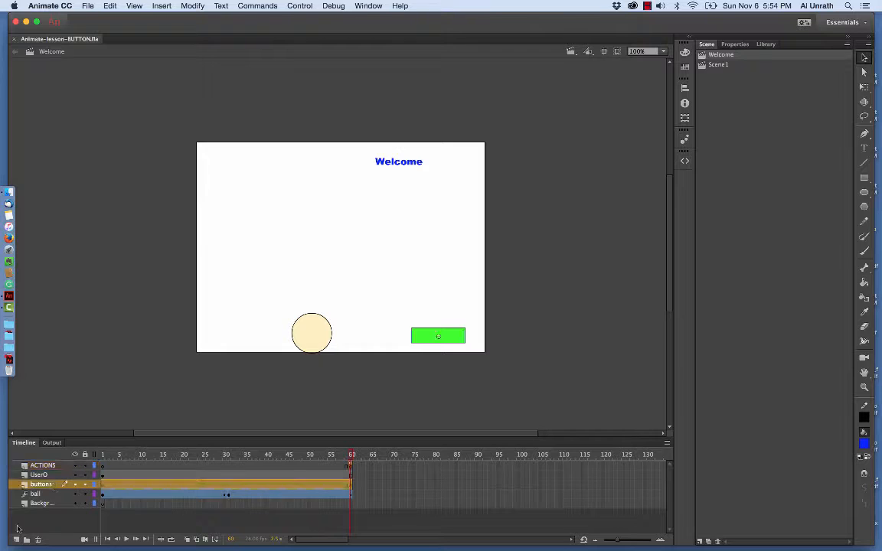
pyautogui.click(16, 539)
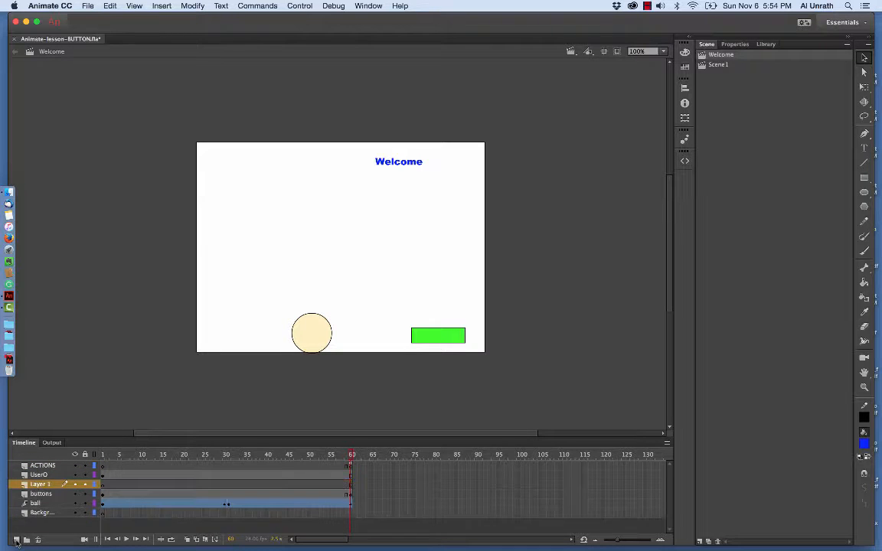
pyautogui.doubleClick(42, 485)
pyautogui.write('bo')
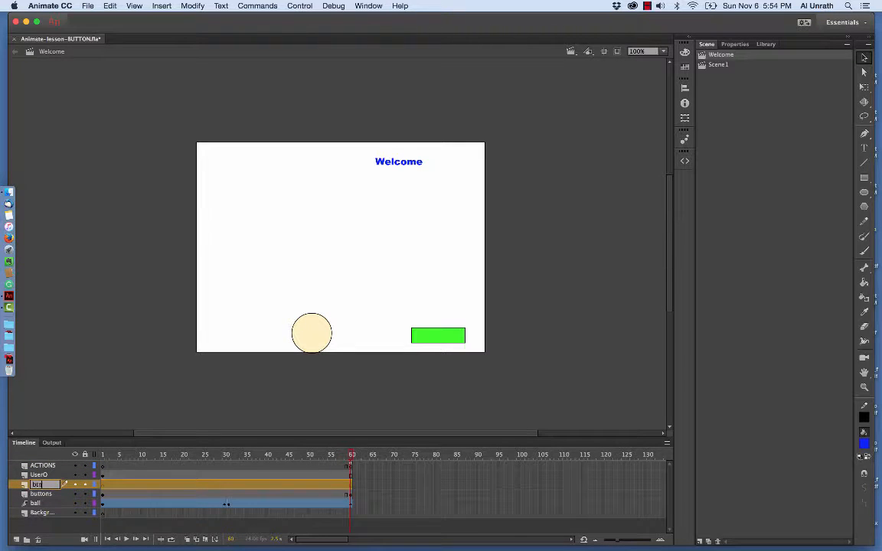
pyautogui.write('n_')
pyautogui.press('Return')
# - Add the text "Next" on the btn-text layer and position it over the green button
pyautogui.click(865, 149)
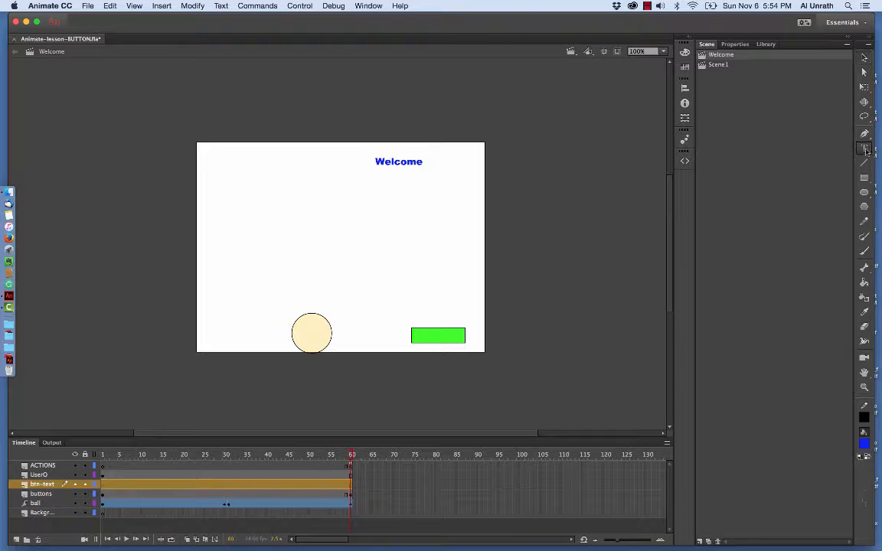
pyautogui.click(422, 330)
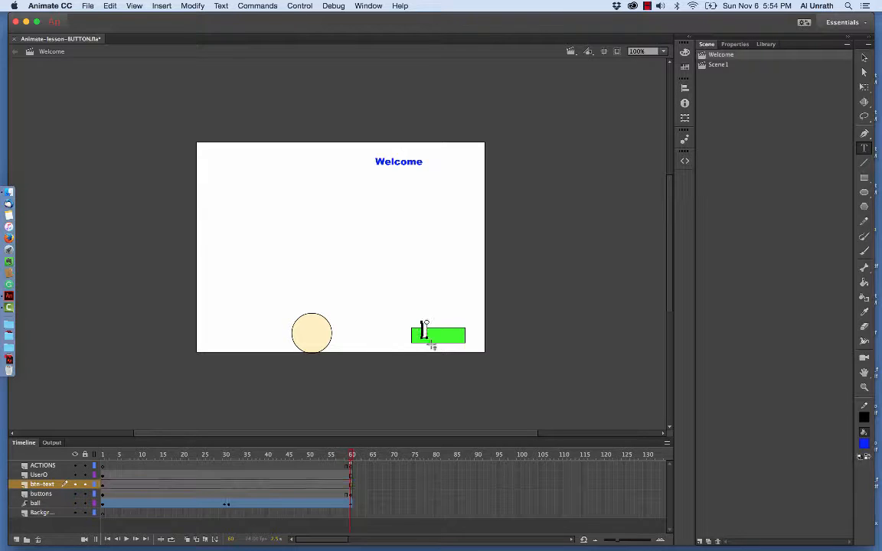
pyautogui.write('Next')
pyautogui.press('Escape')
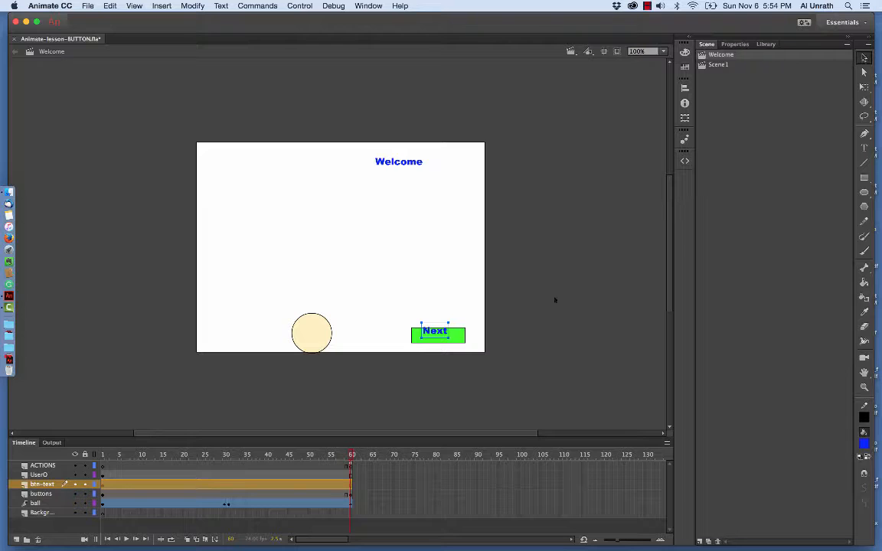
pyautogui.moveTo(439, 335)
pyautogui.mouseDown()
pyautogui.moveTo(444, 341)
pyautogui.moveTo(440, 334)
pyautogui.mouseUp()
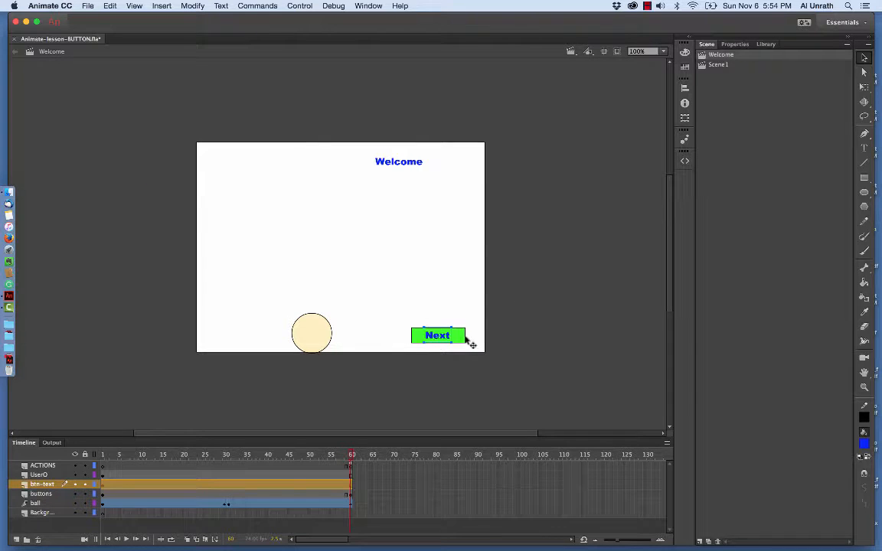
# - In Scene1, delete the green button and place a new instance of the library's button symbol in the stage's lower-right area
pyautogui.click(720, 65)
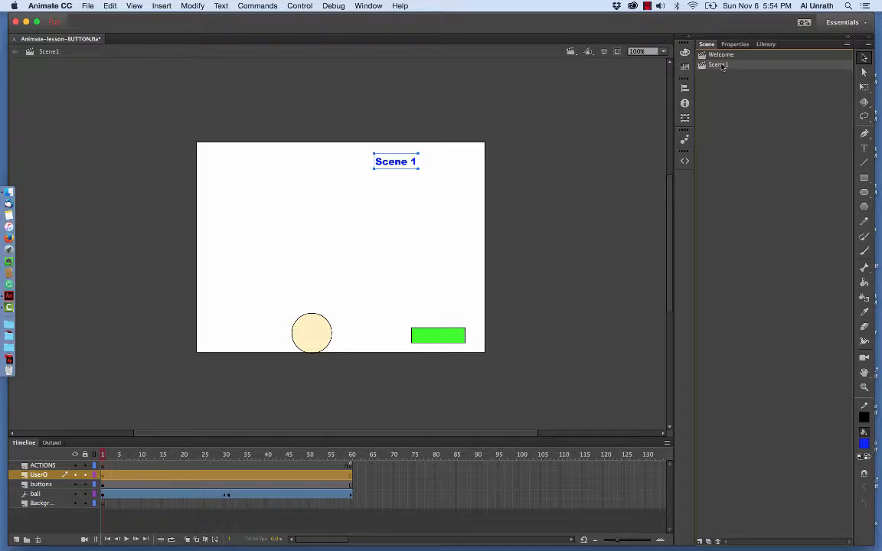
pyautogui.click(448, 338)
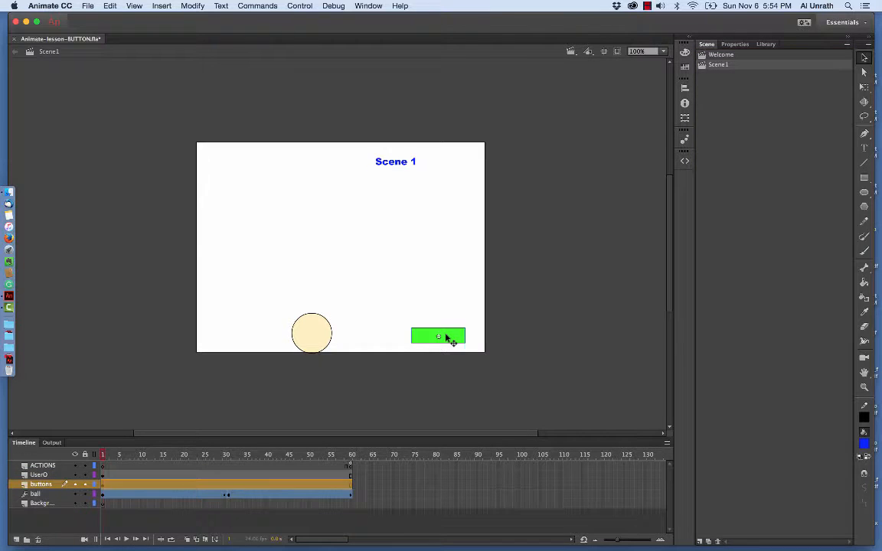
pyautogui.press('Delete')
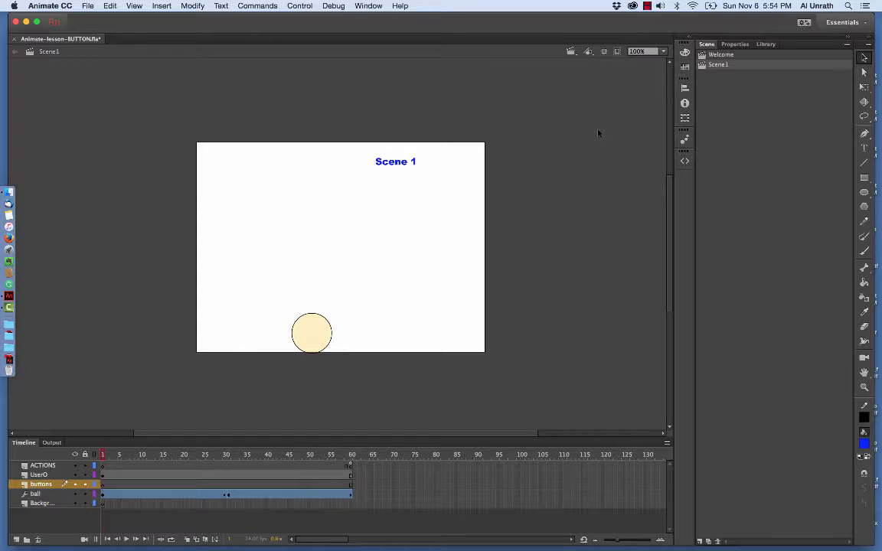
pyautogui.click(766, 43)
pyautogui.click(719, 165)
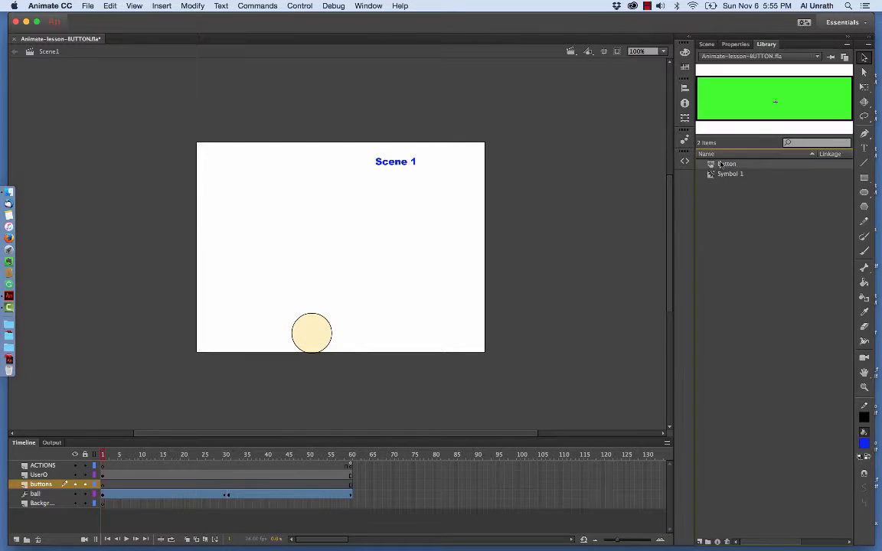
pyautogui.moveTo(711, 163); pyautogui.dragTo(438, 325)
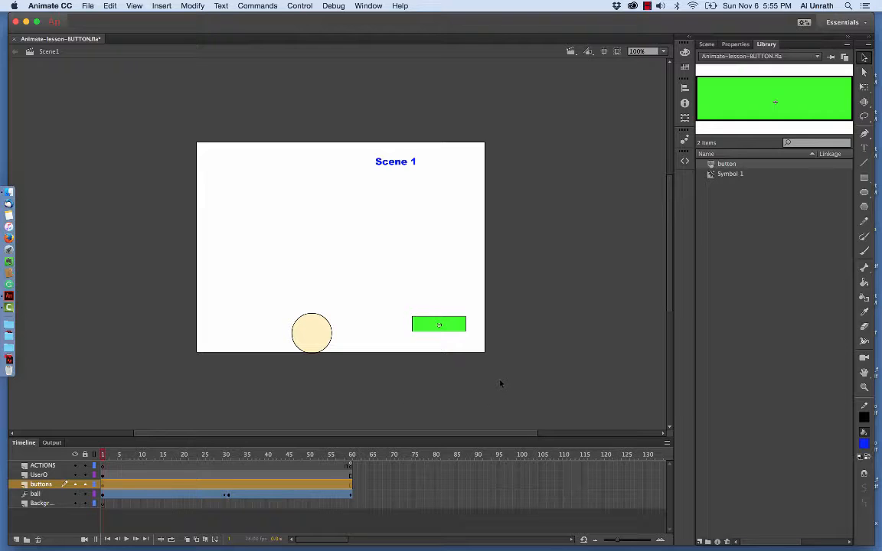
# - Give the new Scene1 button the instance name BtnGoToWelcome
pyautogui.click(734, 43)
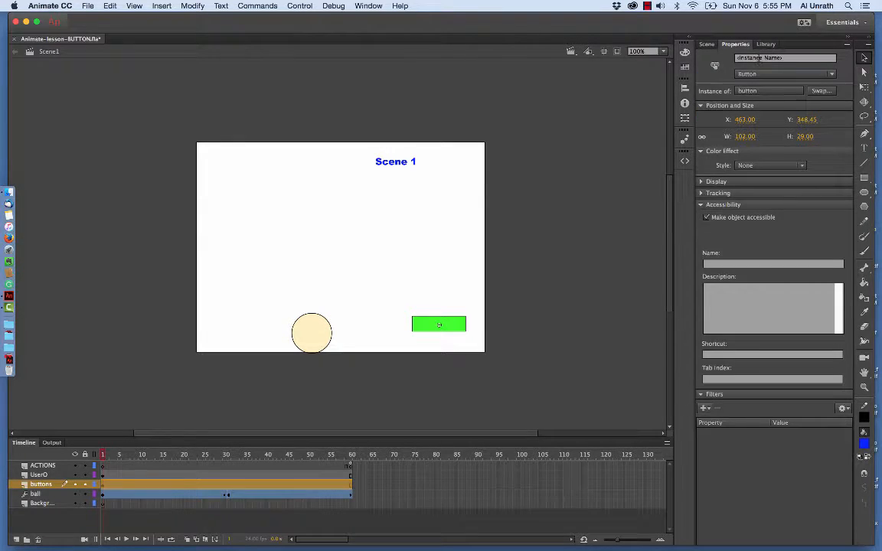
pyautogui.click(759, 58)
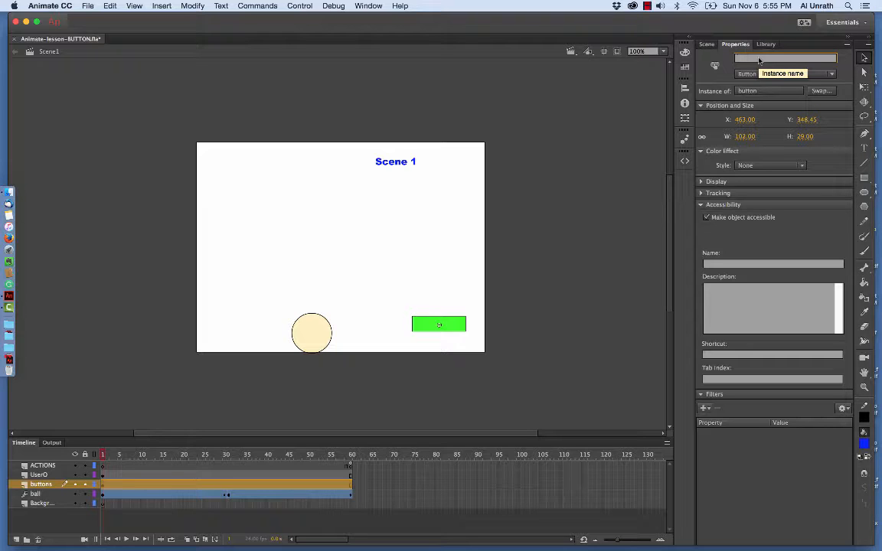
pyautogui.write('BtnG')
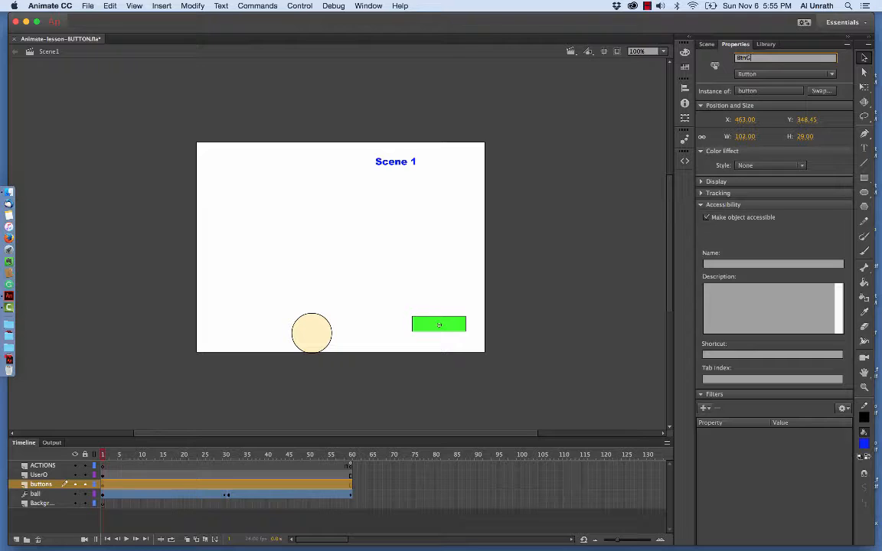
pyautogui.write('o')
pyautogui.write('ToWelcome')
pyautogui.press('Return')
# - Convert frame 60 of the UserO layer in Scene1 to a keyframe
pyautogui.click(351, 474)
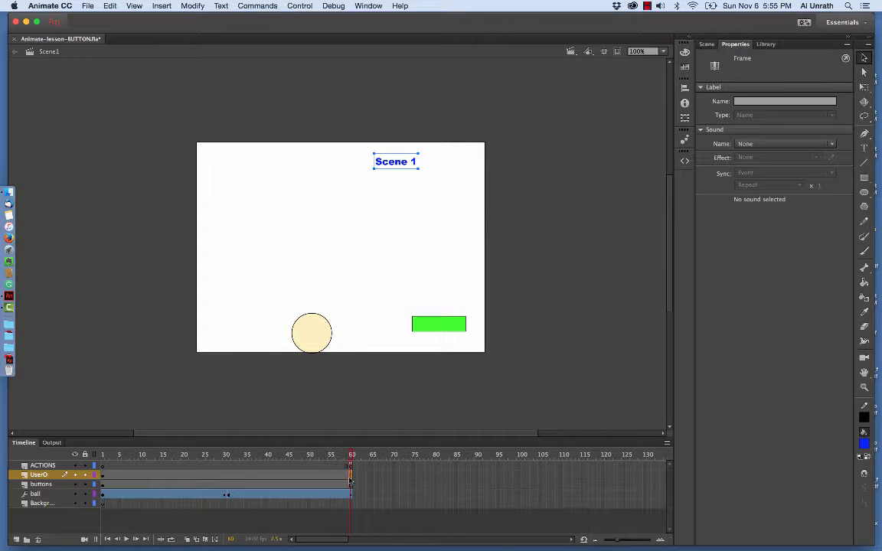
pyautogui.rightClick(350, 482)
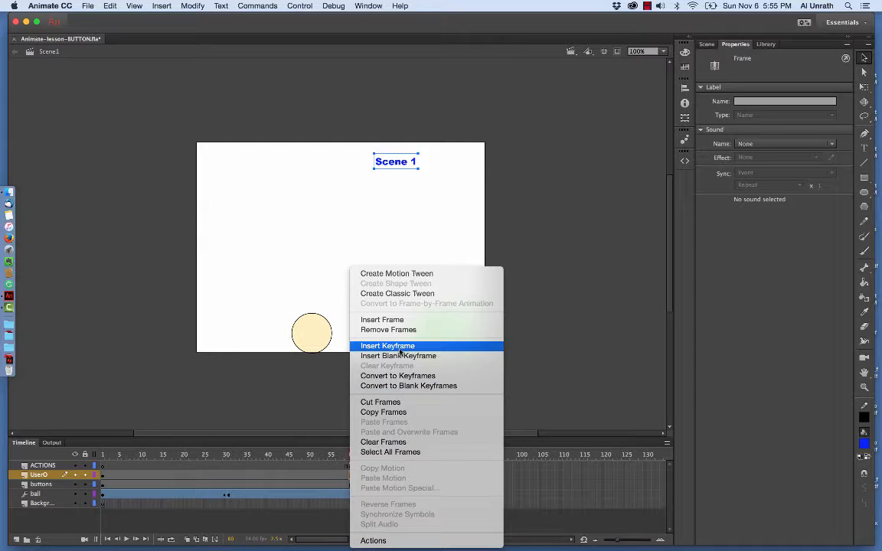
pyautogui.click(402, 377)
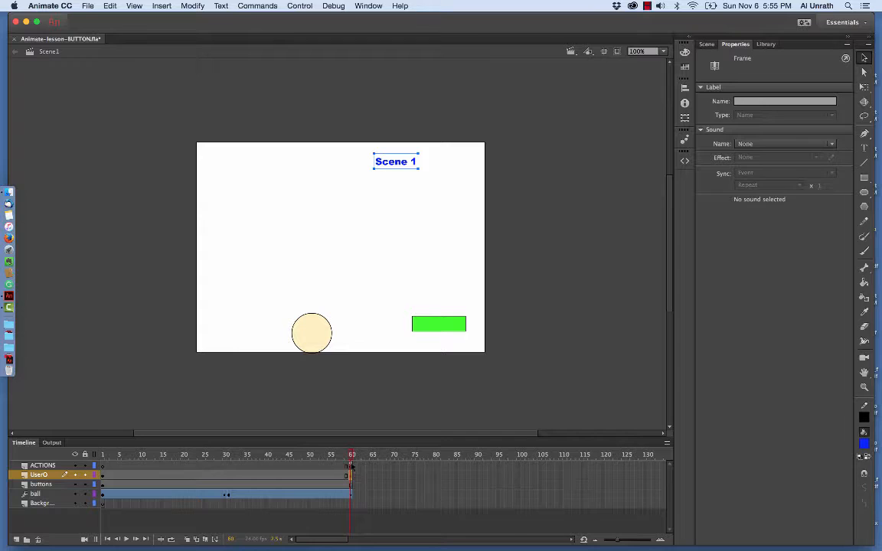
# - Open the Actions editor in Scene1 and show the script on frame 60 of the ACTIONS layer
pyautogui.click(444, 324)
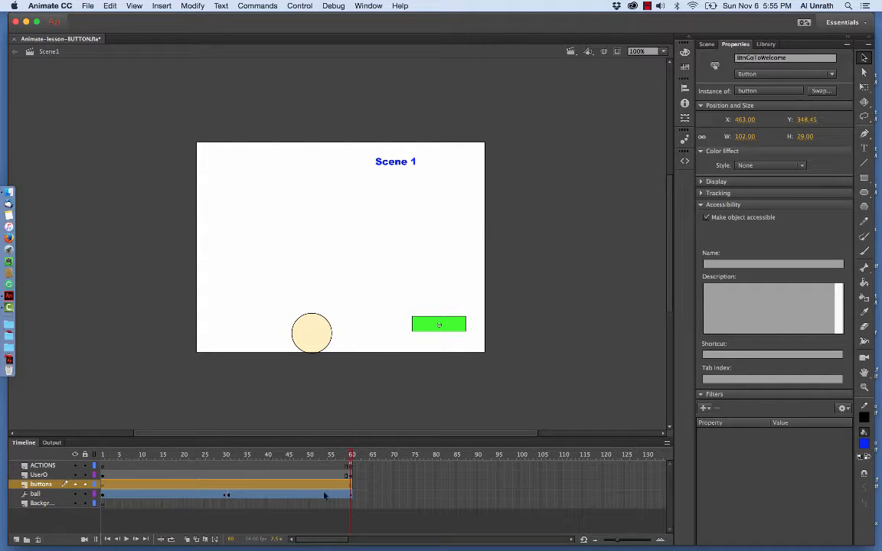
pyautogui.click(352, 475)
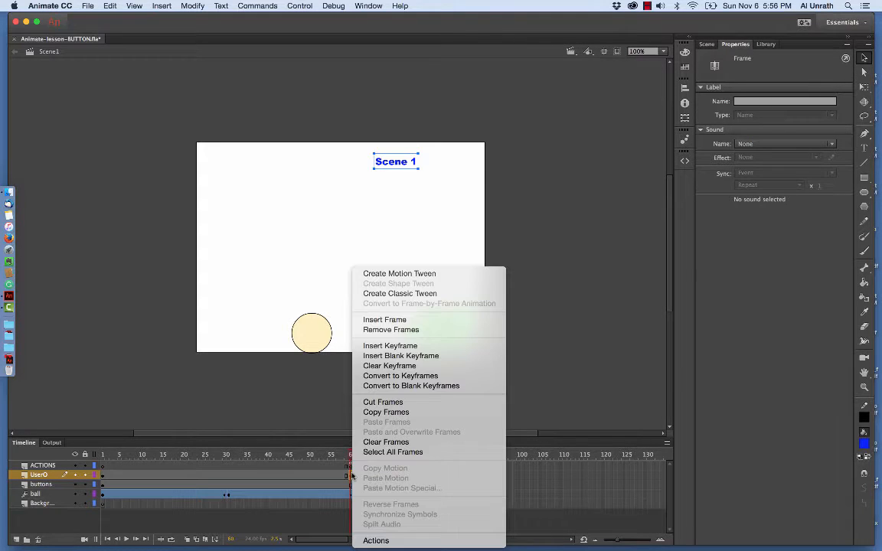
pyautogui.click(376, 539)
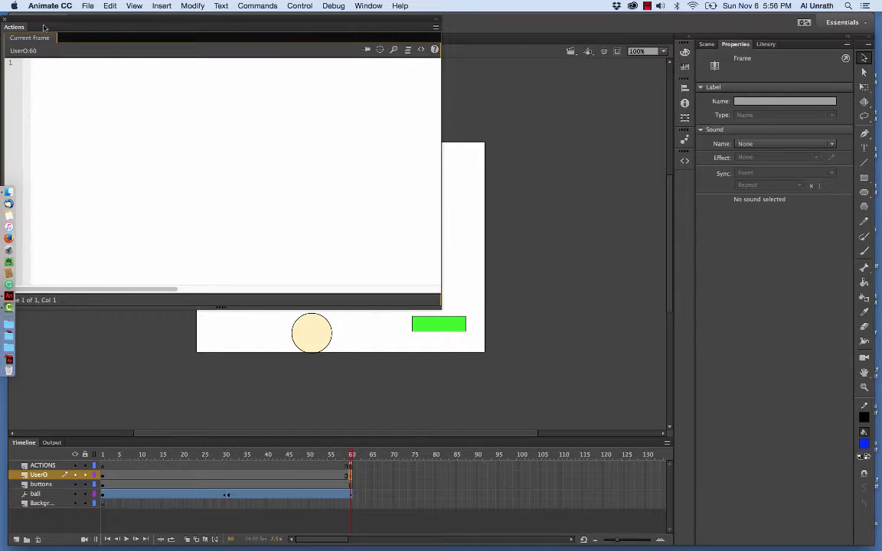
pyautogui.moveTo(44, 27); pyautogui.dragTo(99, 33)
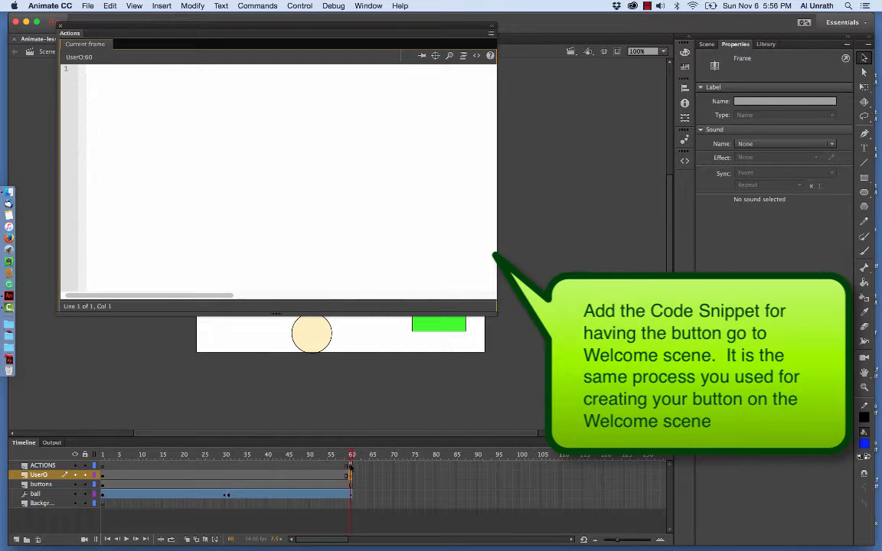
pyautogui.click(351, 465)
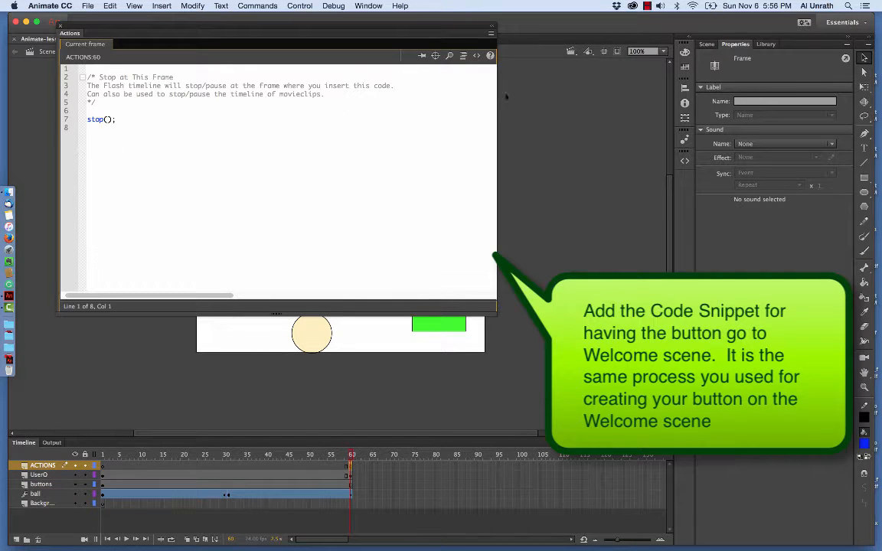
# - Apply the ActionScript Timeline Navigation snippet "Click to Go to Scene and Play" to the BtnGoToWelcome button in Scene1
pyautogui.click(476, 58)
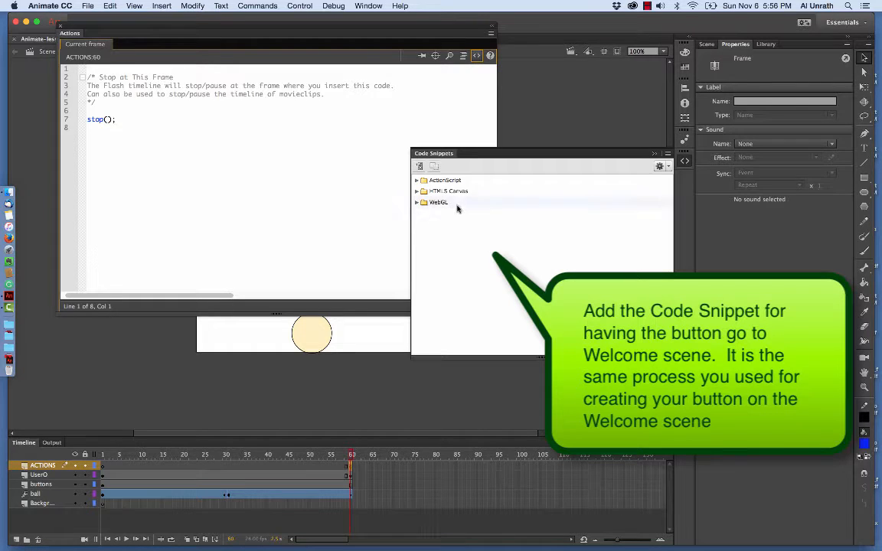
pyautogui.click(417, 181)
pyautogui.click(426, 203)
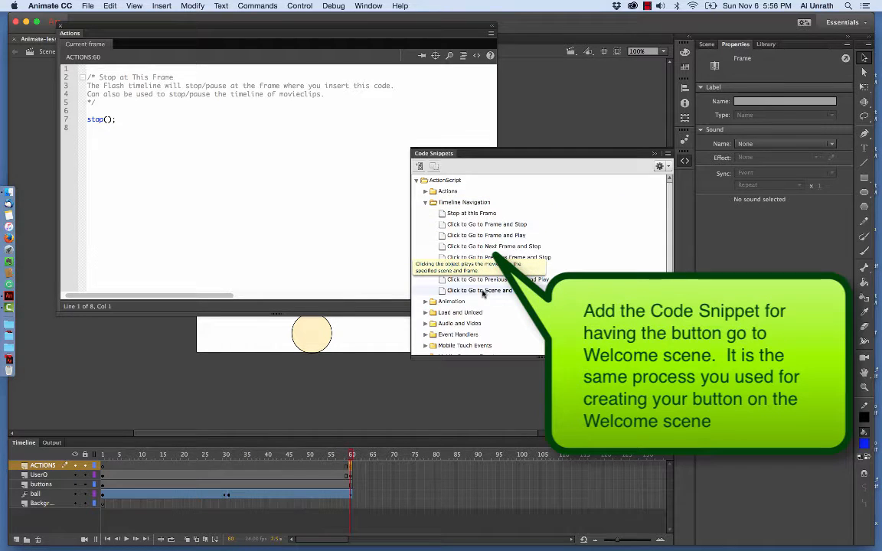
pyautogui.click(483, 291)
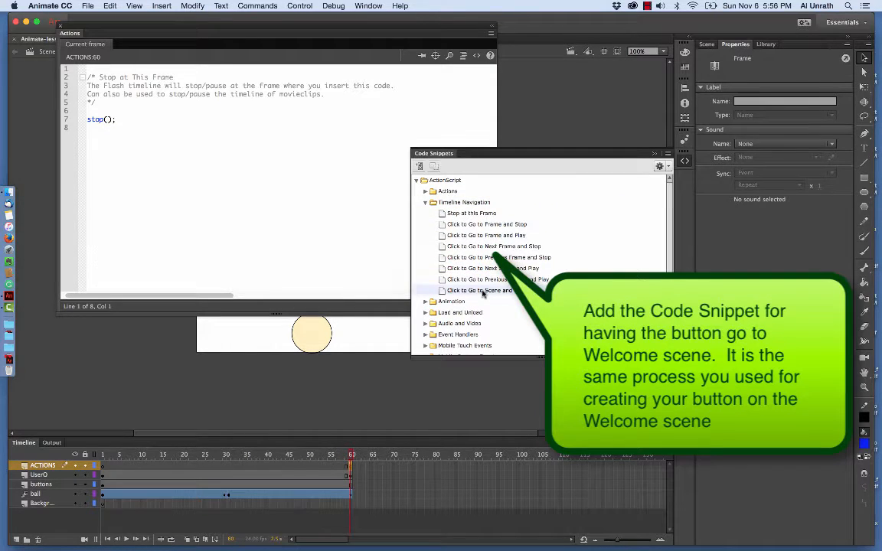
pyautogui.doubleClick(443, 294)
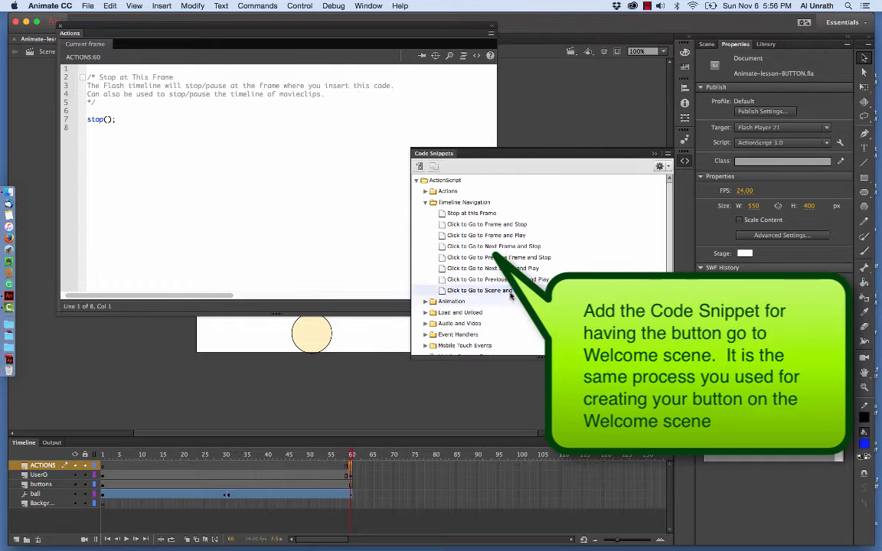
pyautogui.click(373, 397)
pyautogui.click(460, 329)
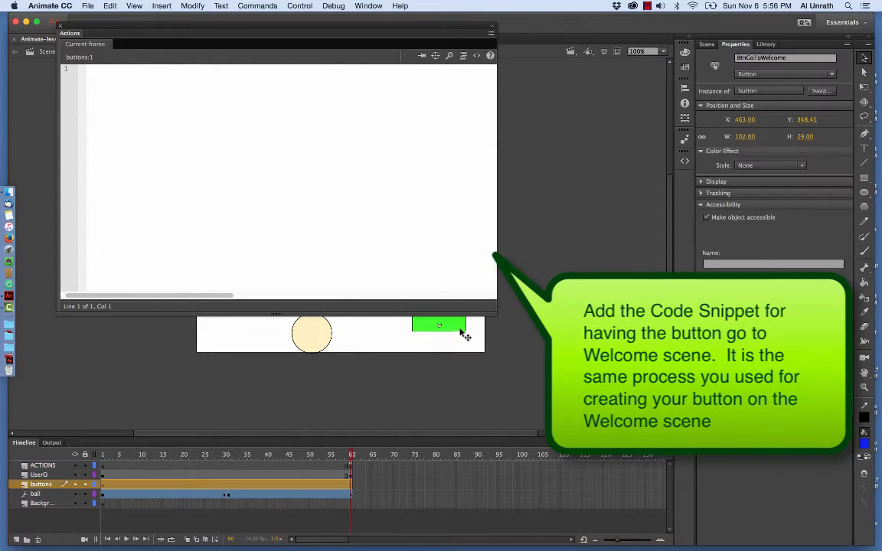
pyautogui.click(476, 55)
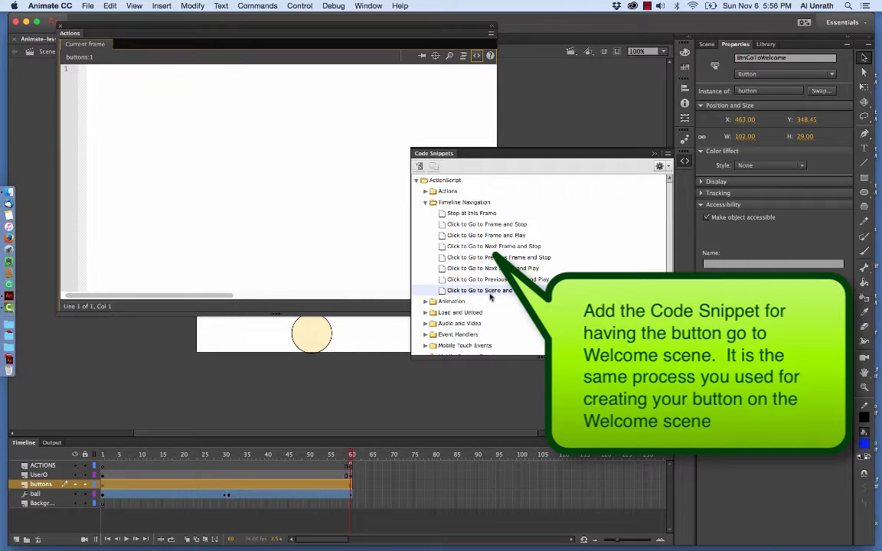
pyautogui.doubleClick(474, 290)
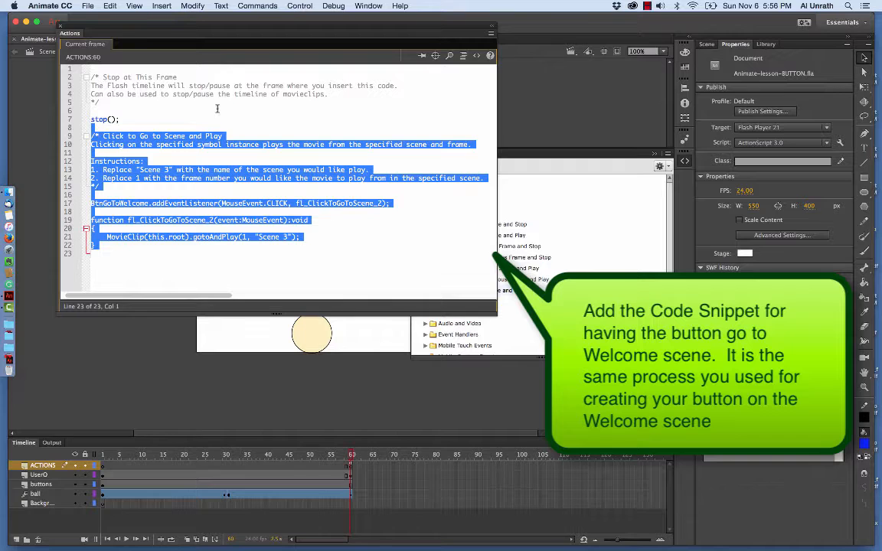
# - Set the scene name in the snippet's gotoAndPlay call to "Welcome" and close the Actions editor
pyautogui.click(320, 248)
pyautogui.click(320, 248)
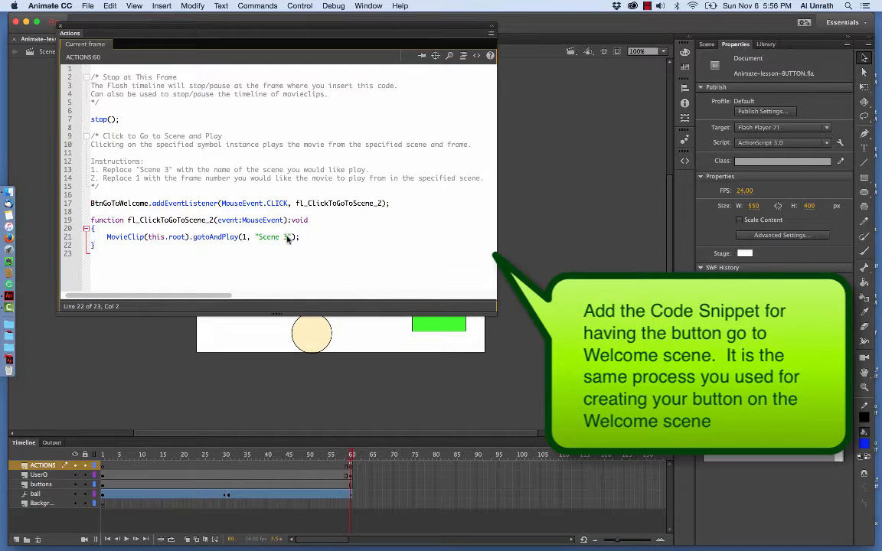
pyautogui.moveTo(288, 239); pyautogui.dragTo(259, 239)
pyautogui.write('Welcome')
pyautogui.click(59, 26)
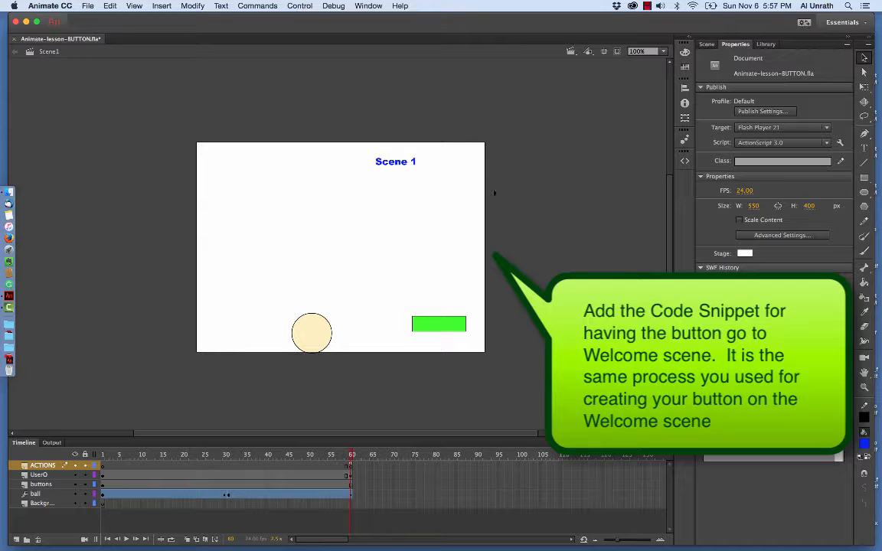
# - Add a new layer directly above the buttons layer in Scene1 and name it button-text
pyautogui.click(40, 484)
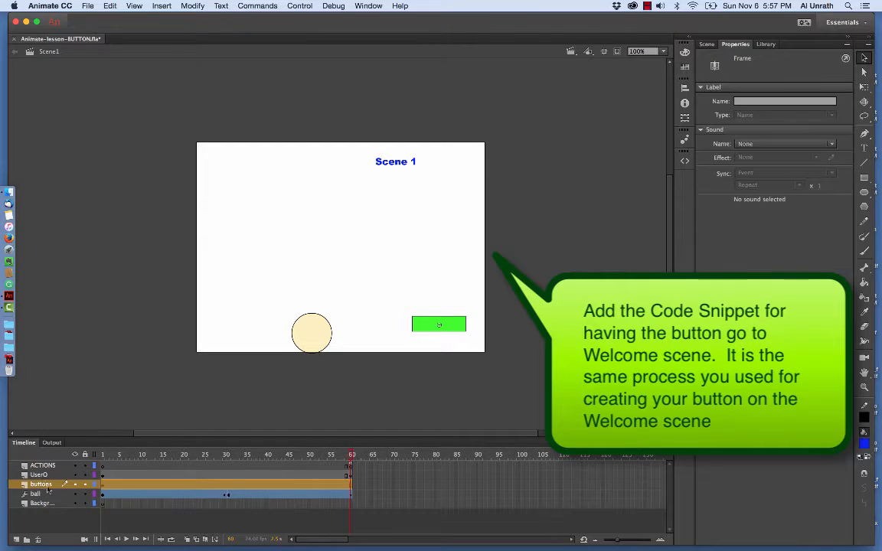
pyautogui.click(17, 539)
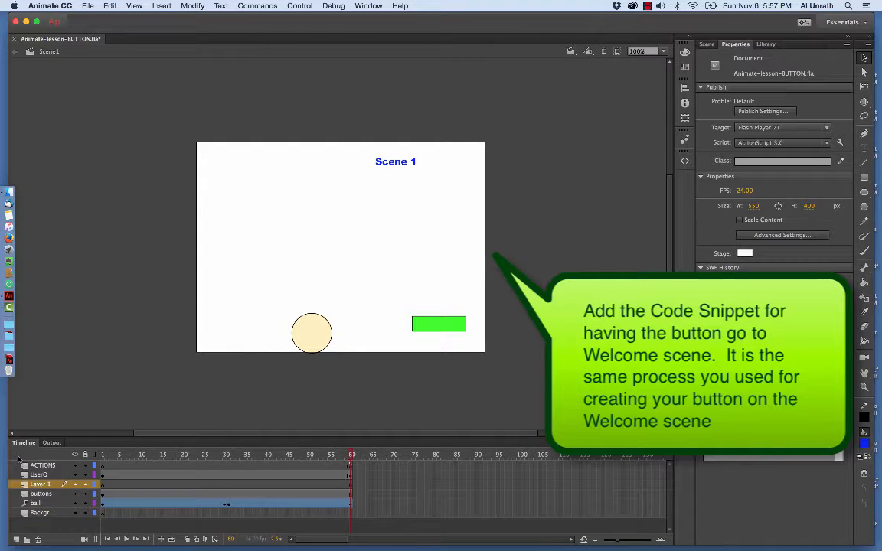
pyautogui.doubleClick(39, 484)
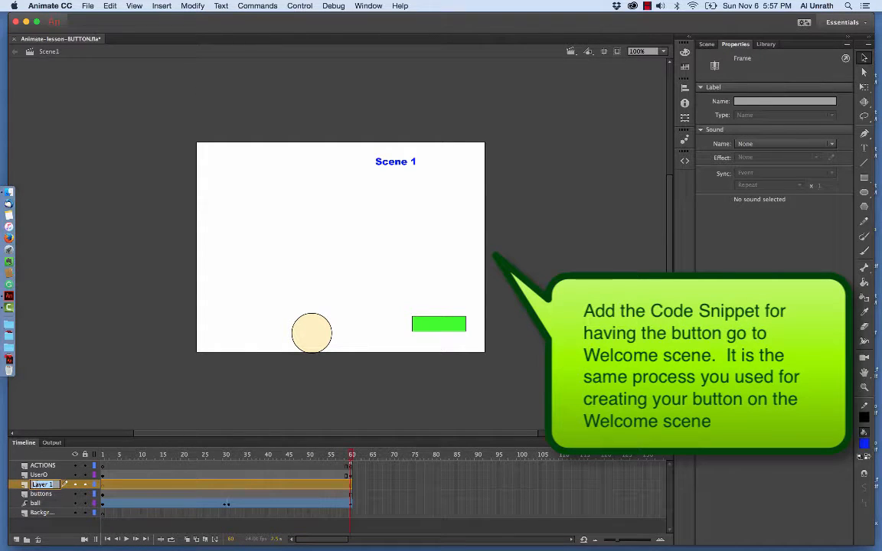
pyautogui.write('button')
pyautogui.write('-text')
pyautogui.press('Return')
# - Add the static text "Previous" on the button-text layer and place it over the green button
pyautogui.click(440, 325)
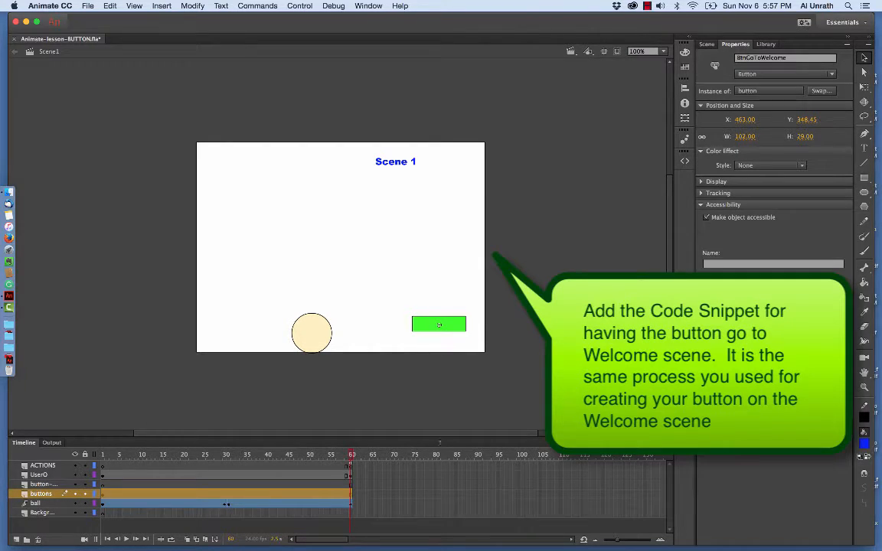
pyautogui.click(61, 484)
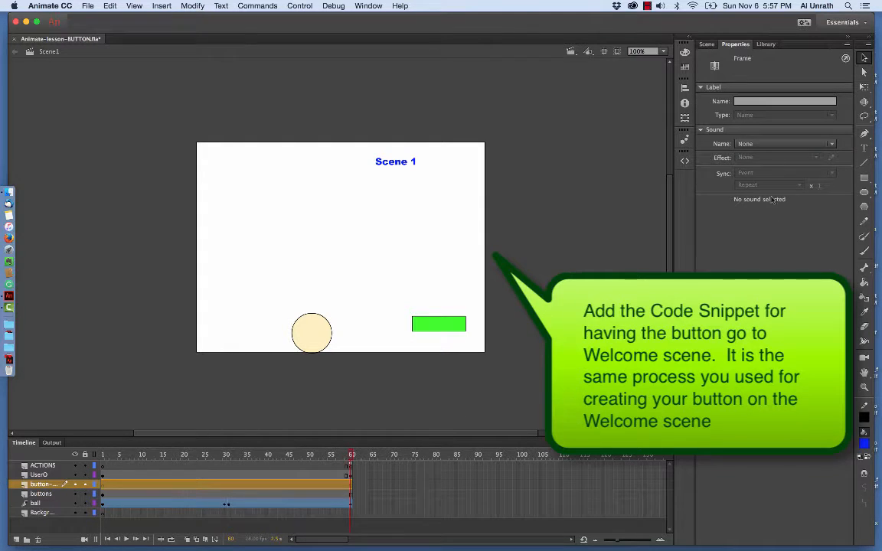
pyautogui.press('t')
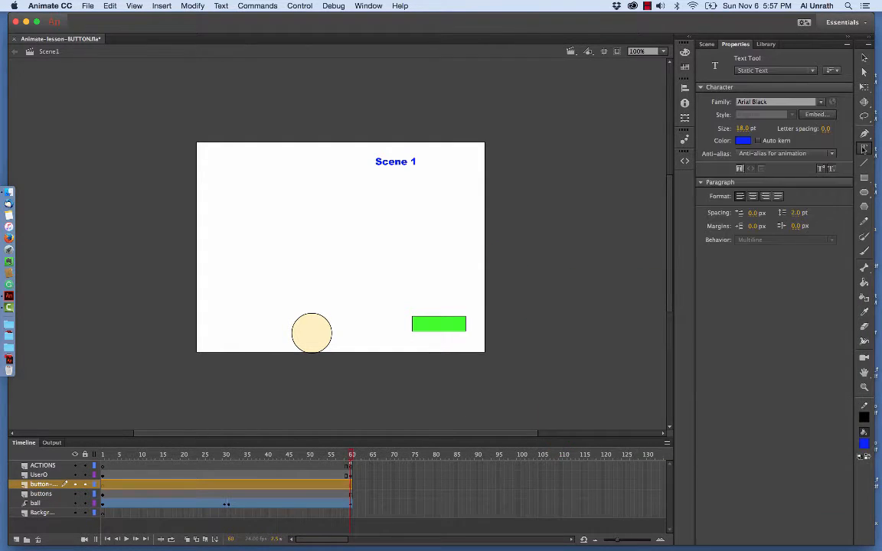
pyautogui.click(431, 300)
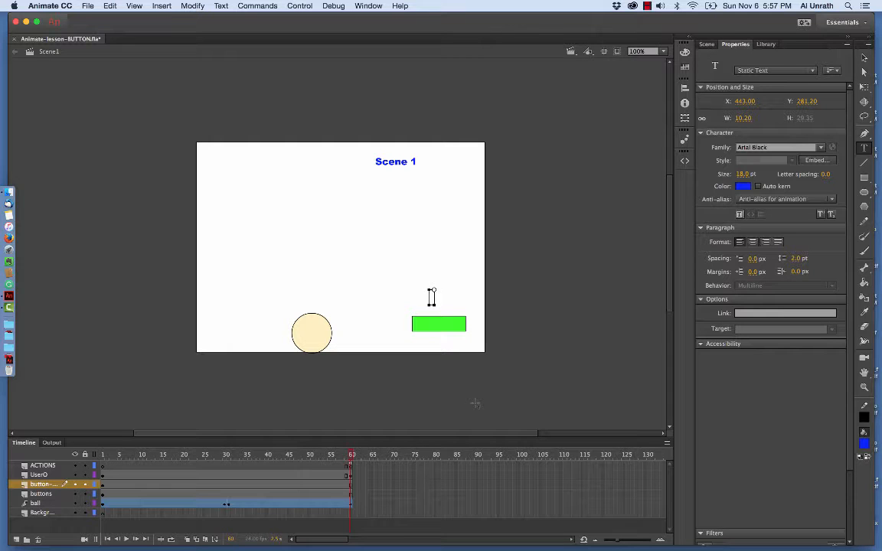
pyautogui.write('Previous')
pyautogui.press('Escape')
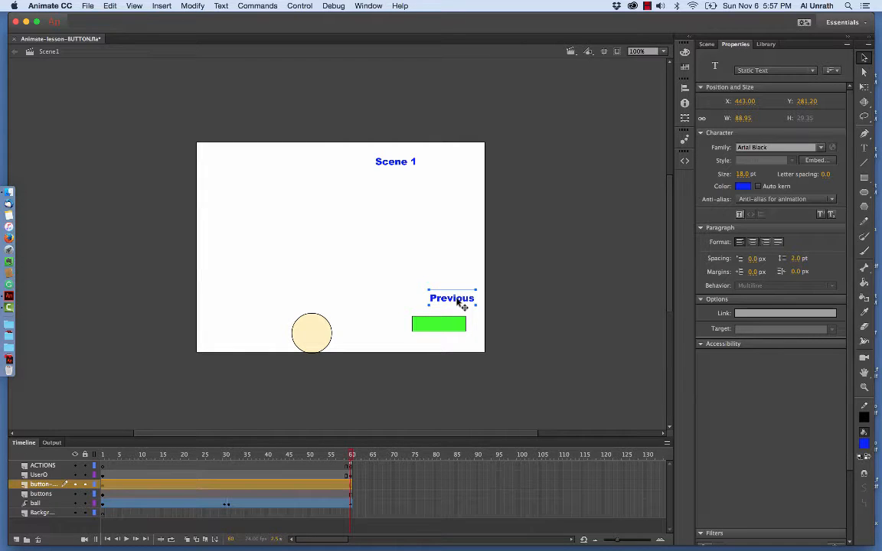
pyautogui.moveTo(464, 305); pyautogui.dragTo(453, 329)
pyautogui.click(491, 364)
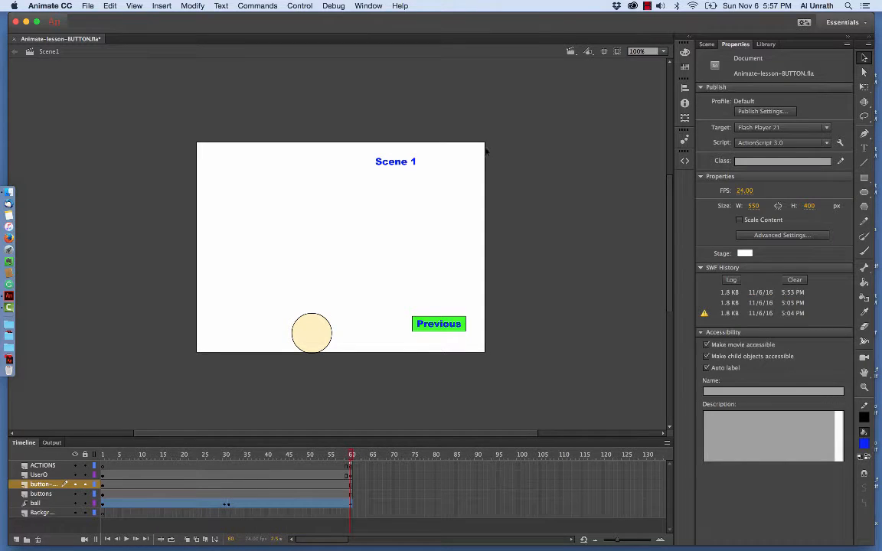
# - Save the document under the new name Animate-lesson-BUTTON-PartB in the Documents folder as an Animate Document
pyautogui.click(86, 6)
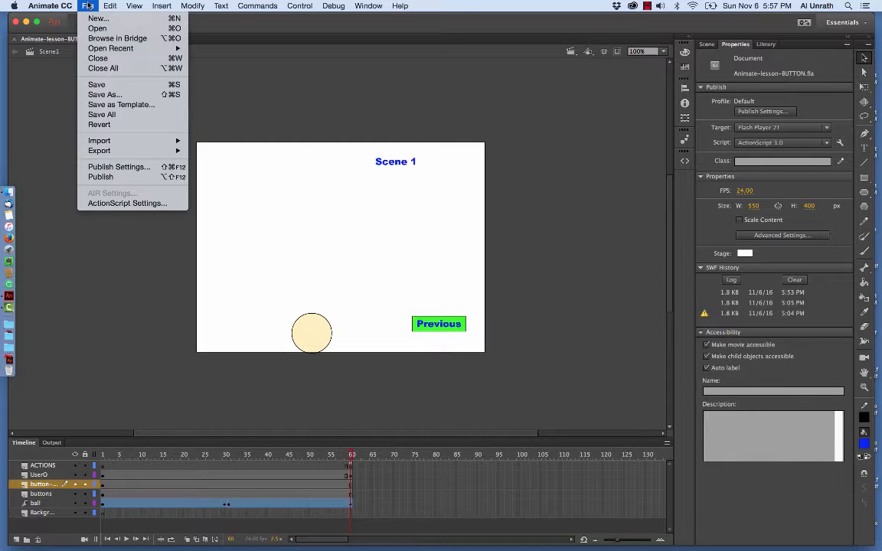
pyautogui.click(101, 93)
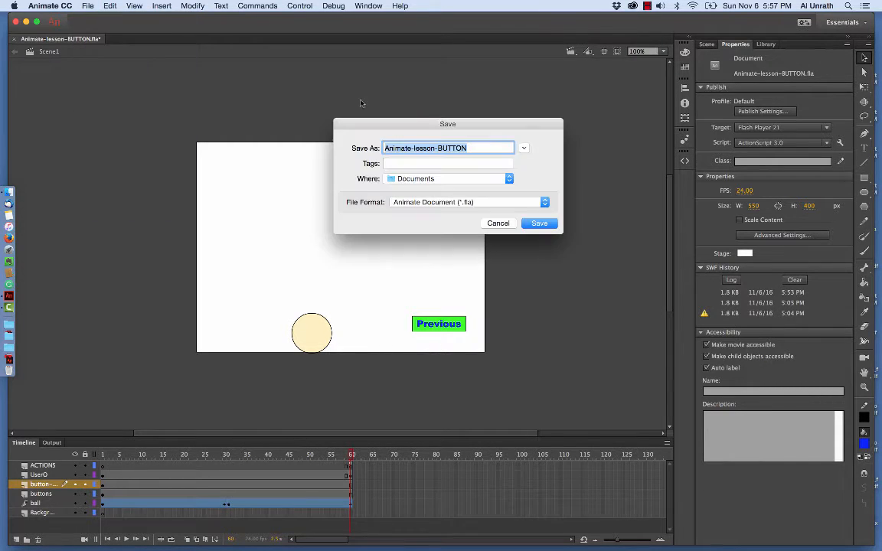
pyautogui.click(473, 148)
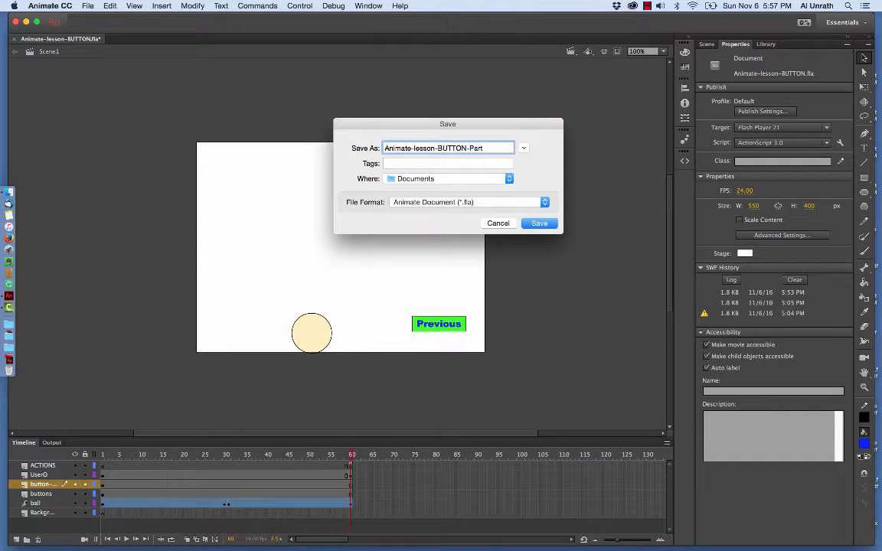
pyautogui.click(539, 227)
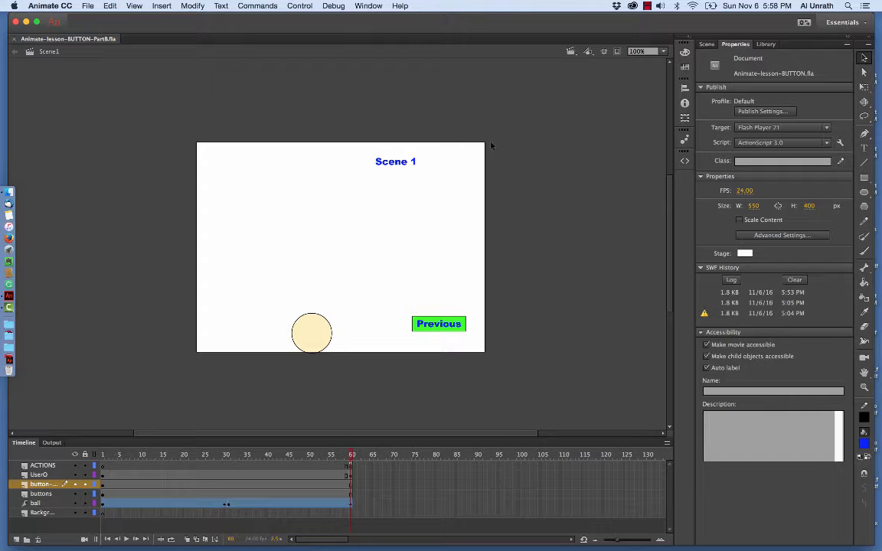
# - Test the movie in Animate and dismiss the Java Runtime Environment error dialog
pyautogui.click(299, 5)
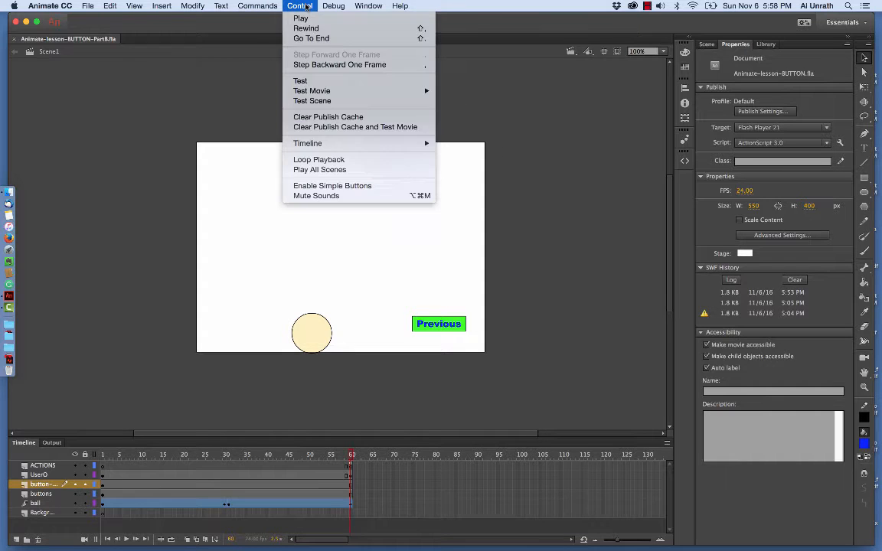
pyautogui.moveTo(417, 91)
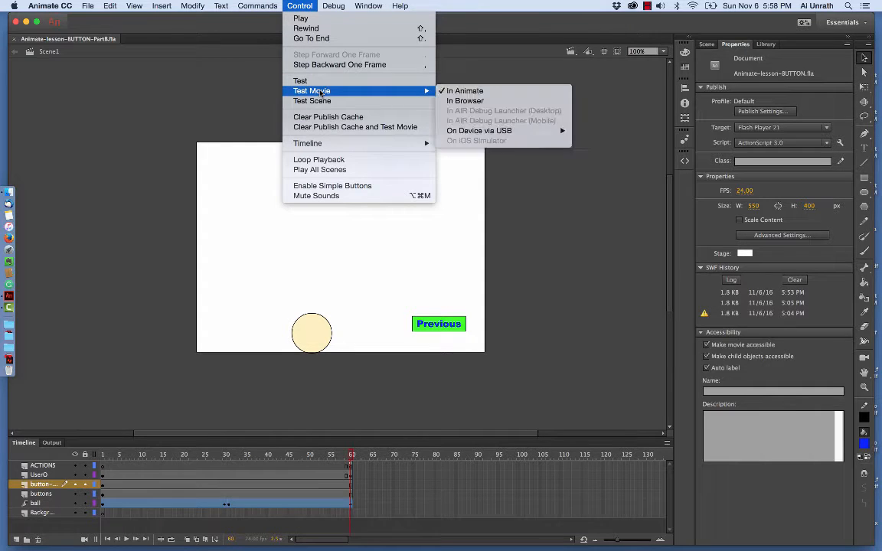
pyautogui.click(468, 91)
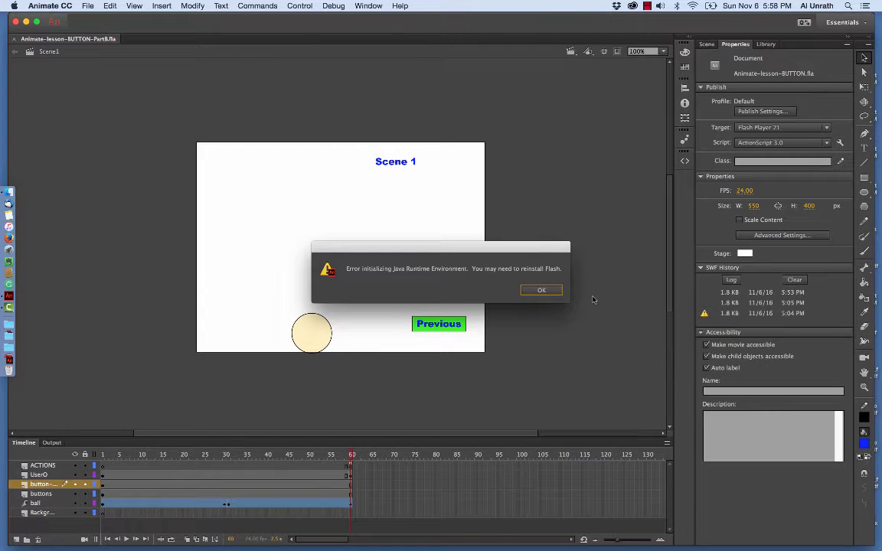
pyautogui.click(541, 291)
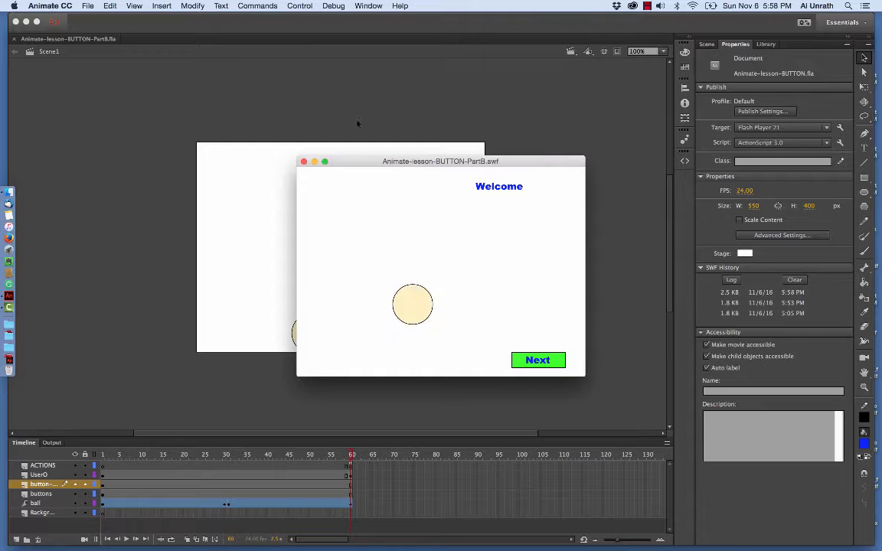
pyautogui.click(647, 6)
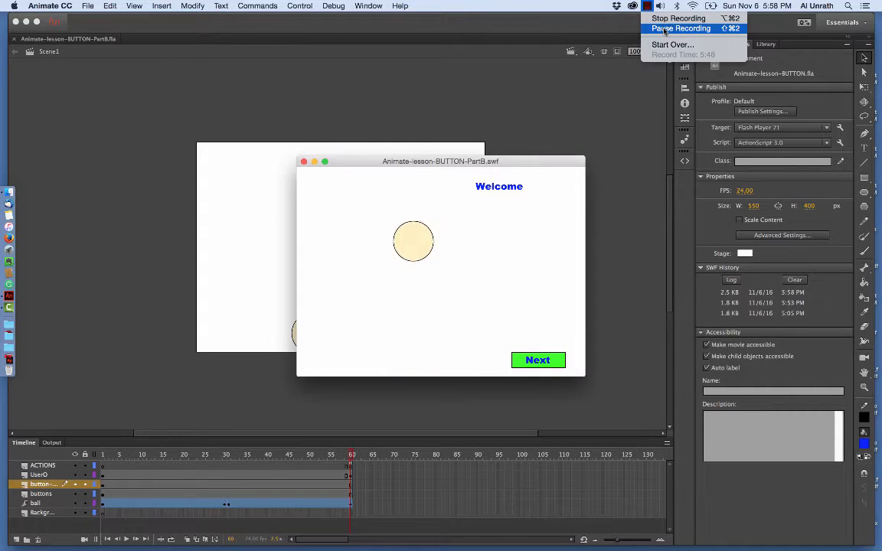
pyautogui.click(664, 29)
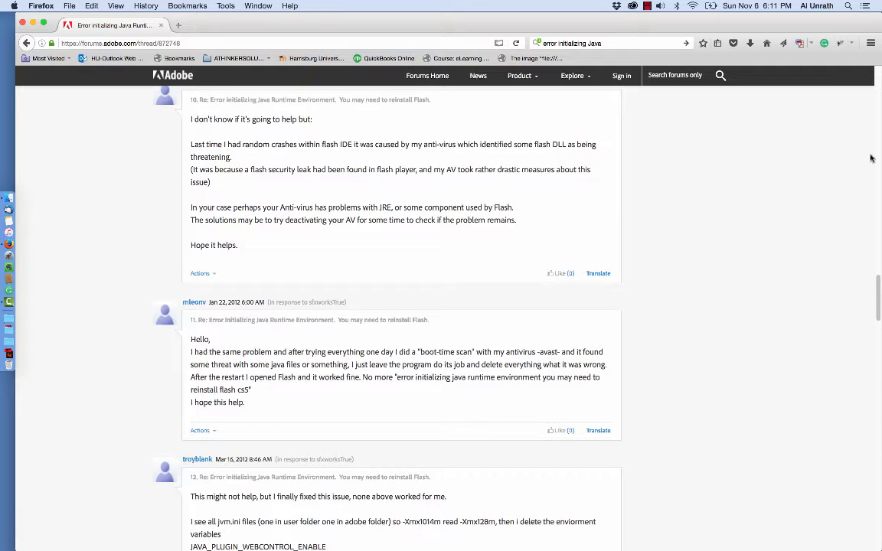
# - In Firefox, examine the opening post of the Adobe forum thread on the Java Runtime Environment error and glance at the Downloads folder
pyautogui.scroll(20, 871, 158)
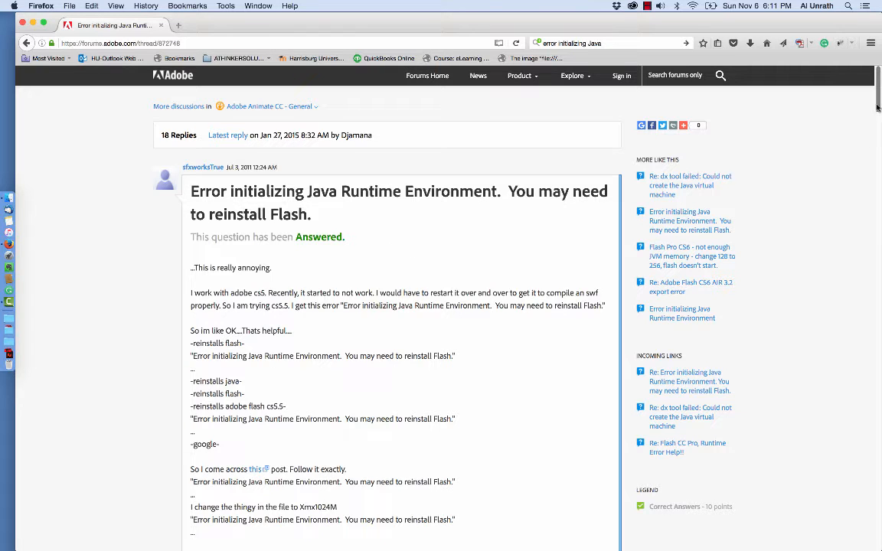
pyautogui.moveTo(877, 104); pyautogui.dragTo(790, 76)
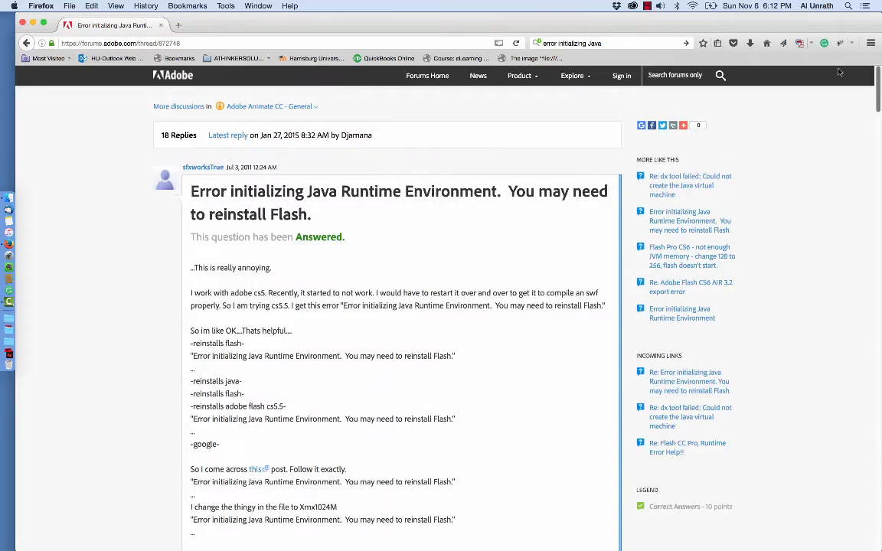
pyautogui.click(13, 353)
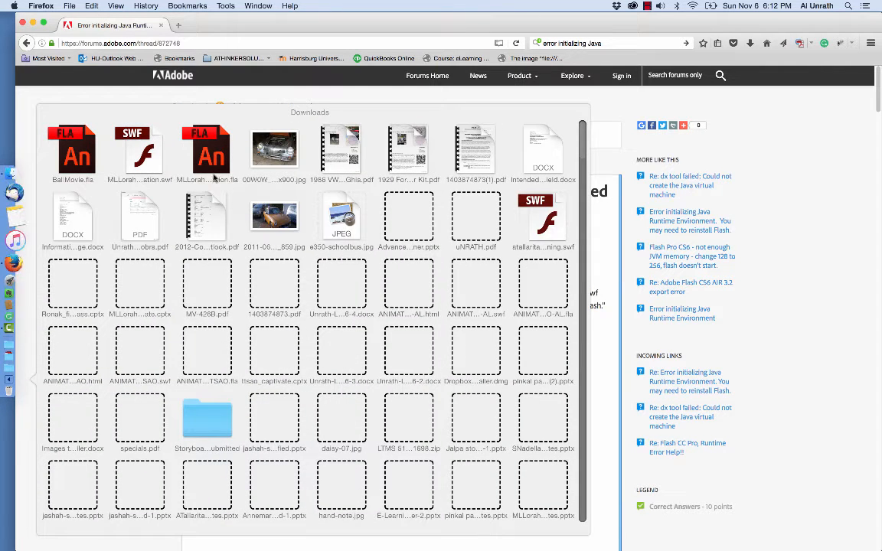
pyautogui.click(790, 170)
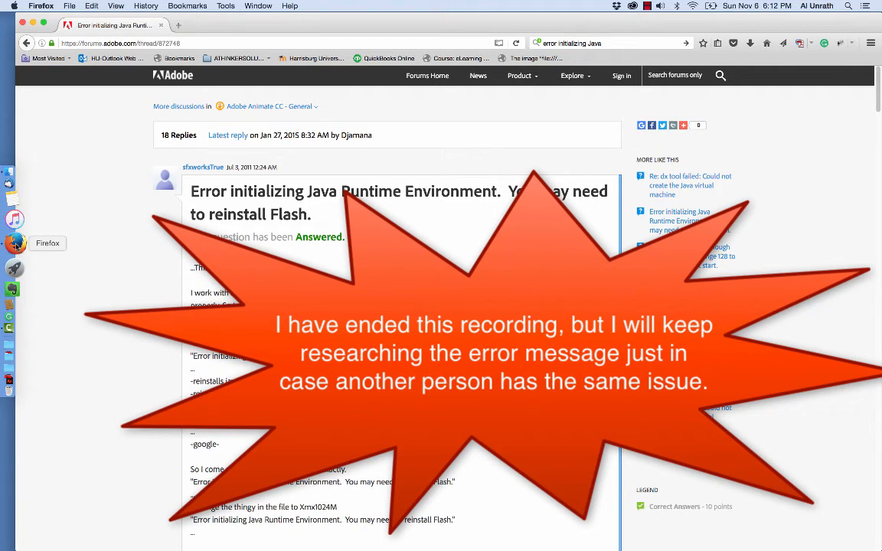
pyautogui.click(648, 7)
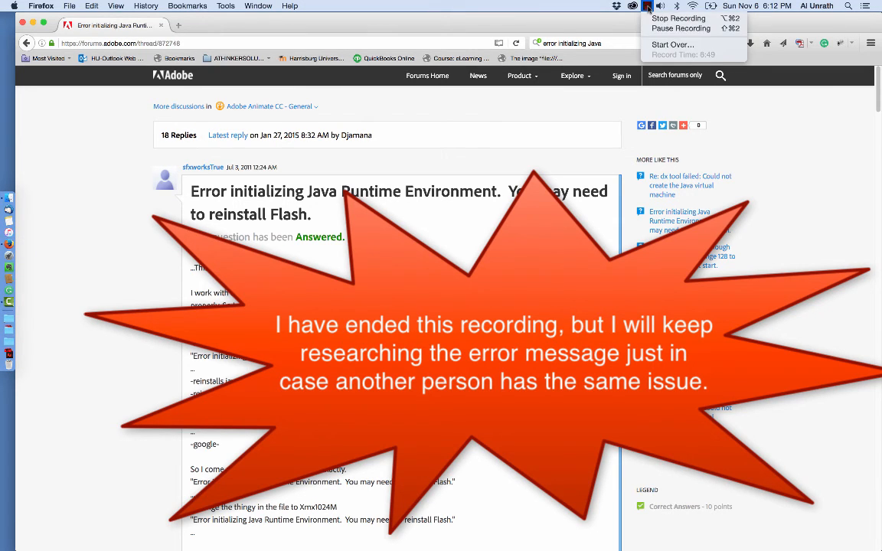